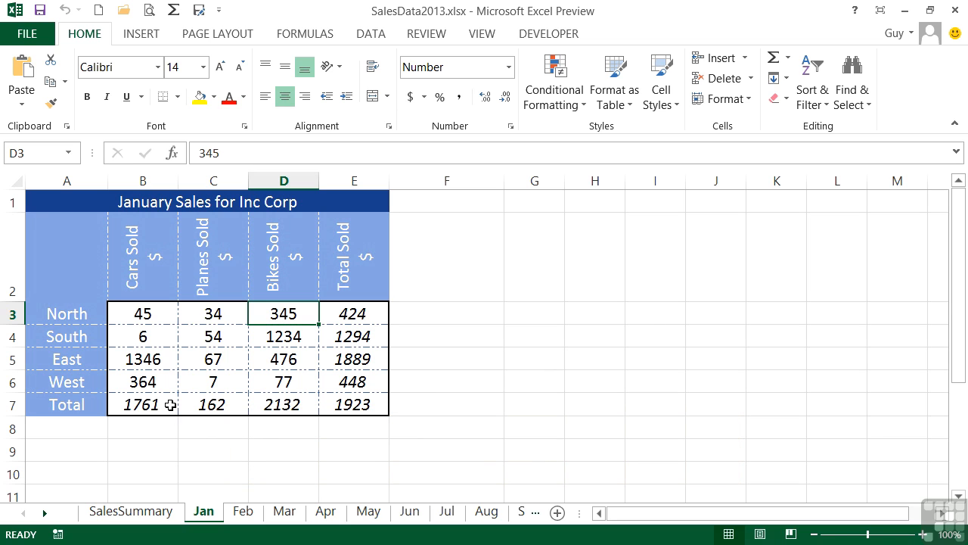
Delete the Cars Sold total in B7, then undo to restore it.
left_click(165, 404)
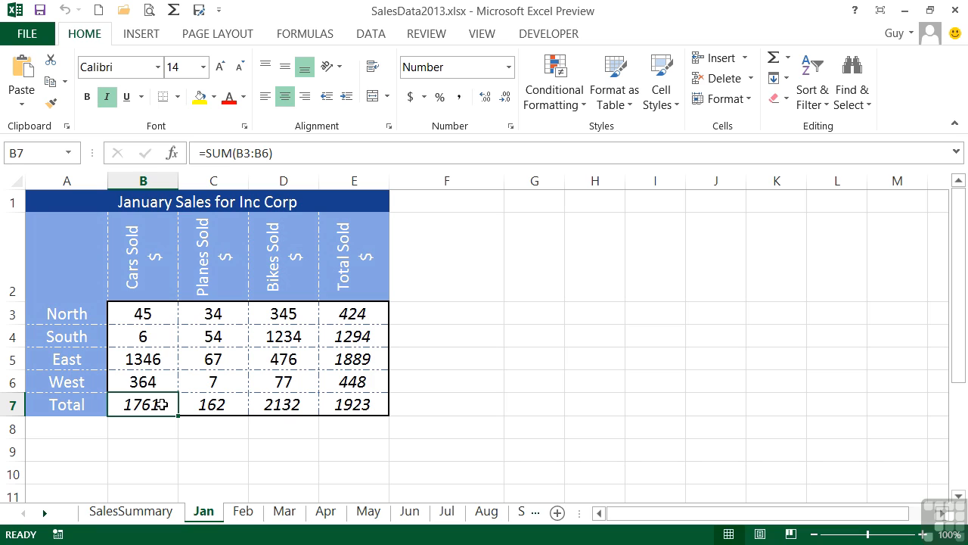
key("Delete")
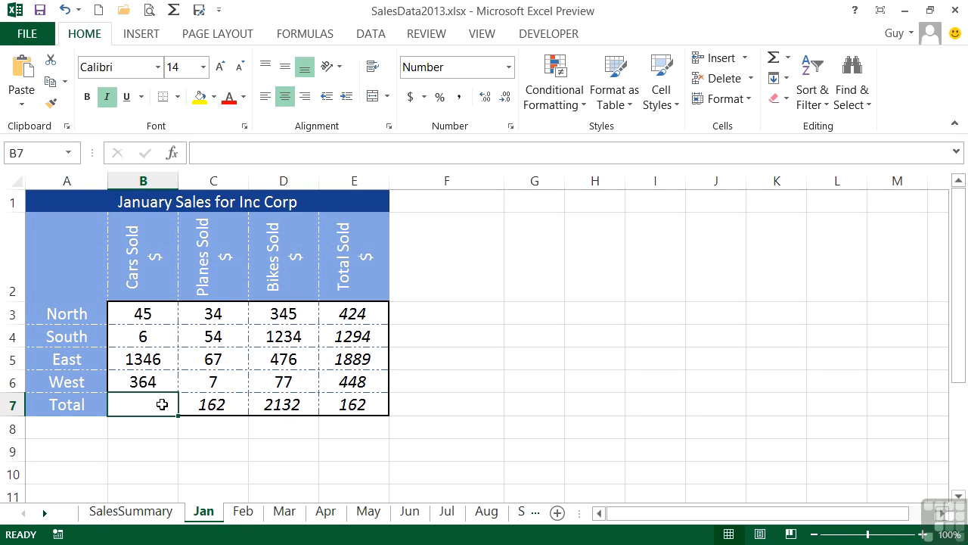
key("ctrl+z")
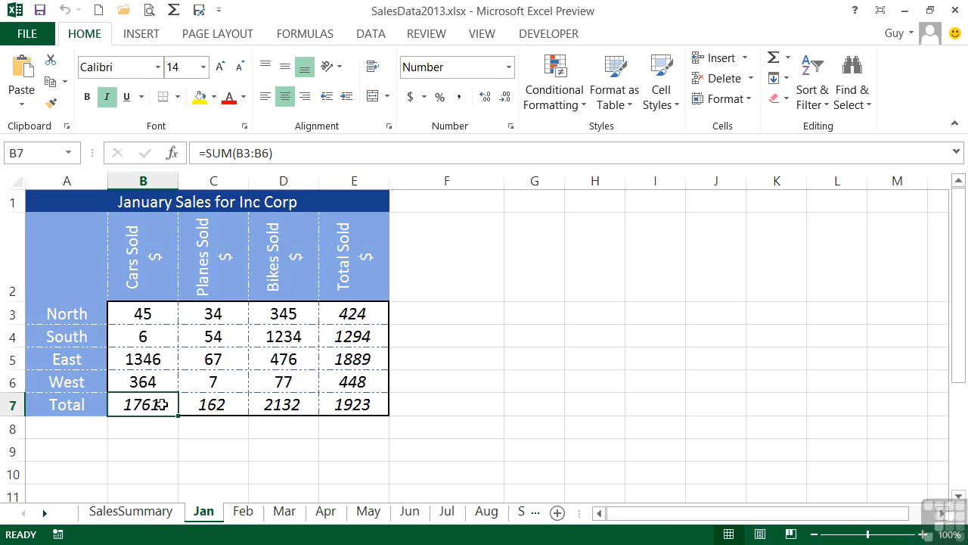
Protect the Jan sheet, allowing only selecting locked/unlocked cells and inserting columns.
left_click(437, 35)
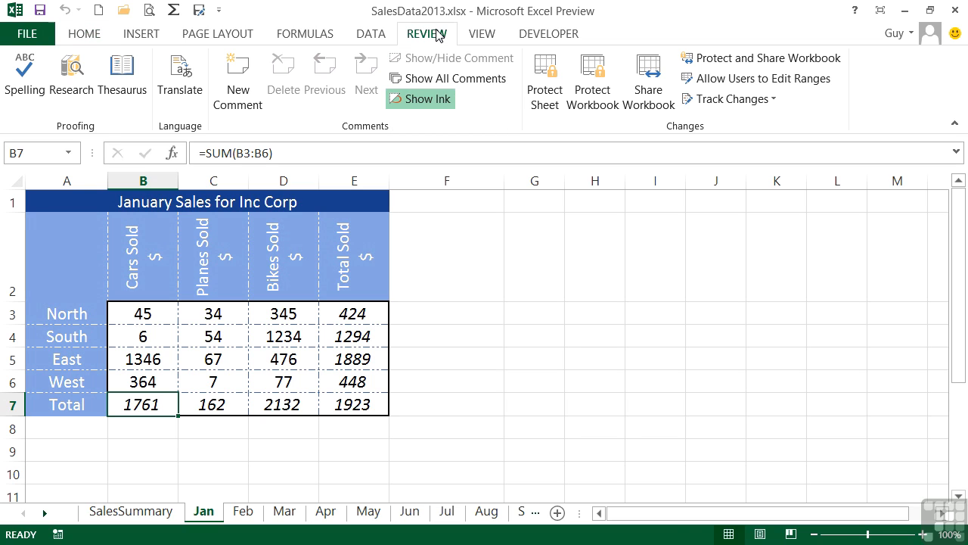
left_click(549, 102)
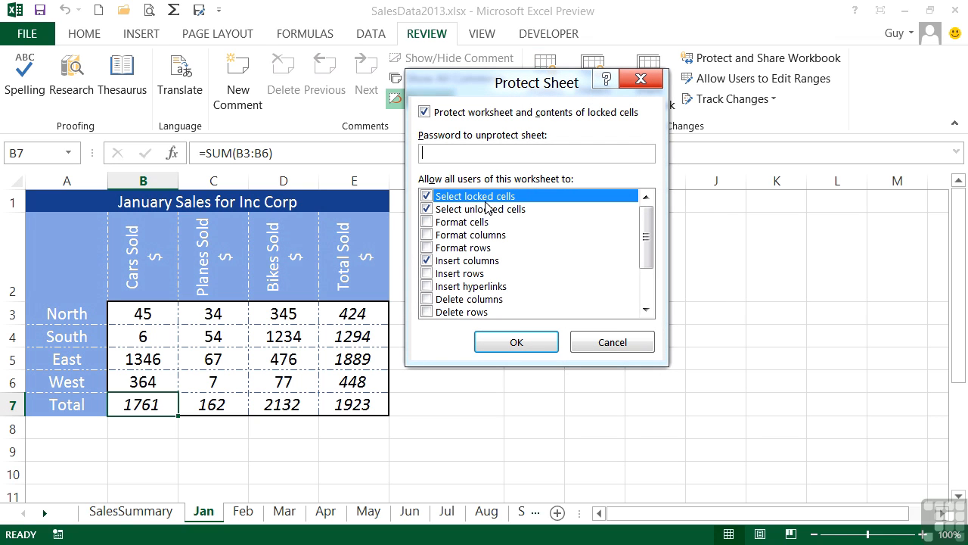
left_click(466, 154)
left_click_drag(645, 259, 640, 237)
left_click(516, 344)
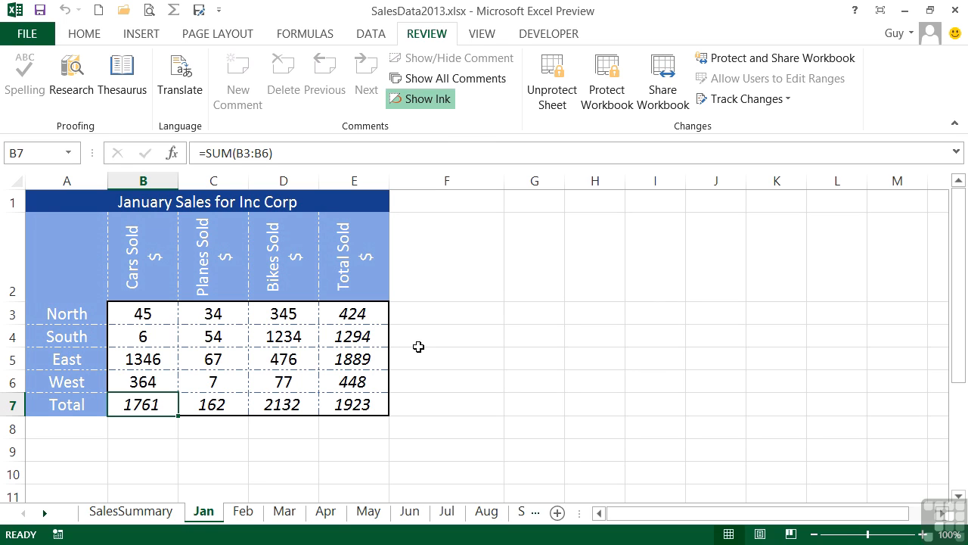
left_click_drag(216, 338, 283, 383)
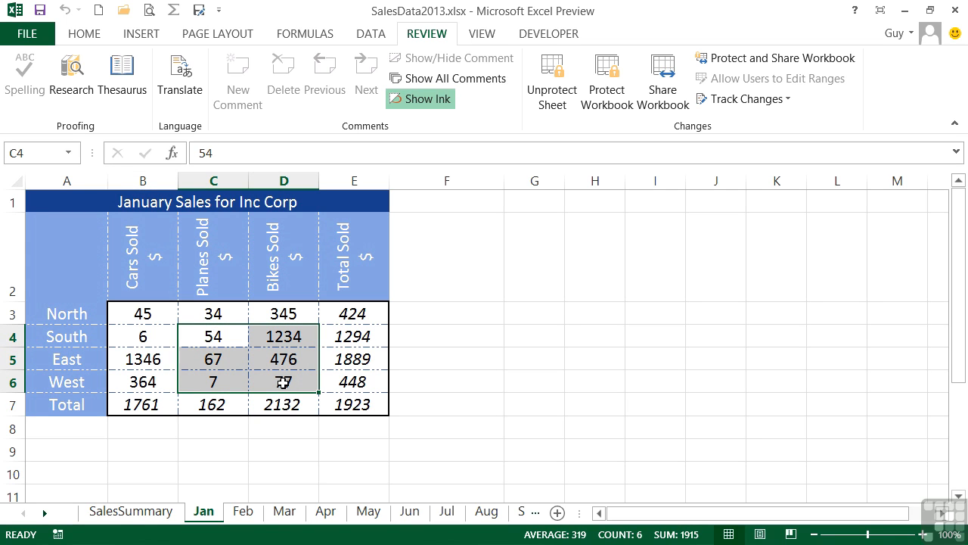
left_click(225, 340)
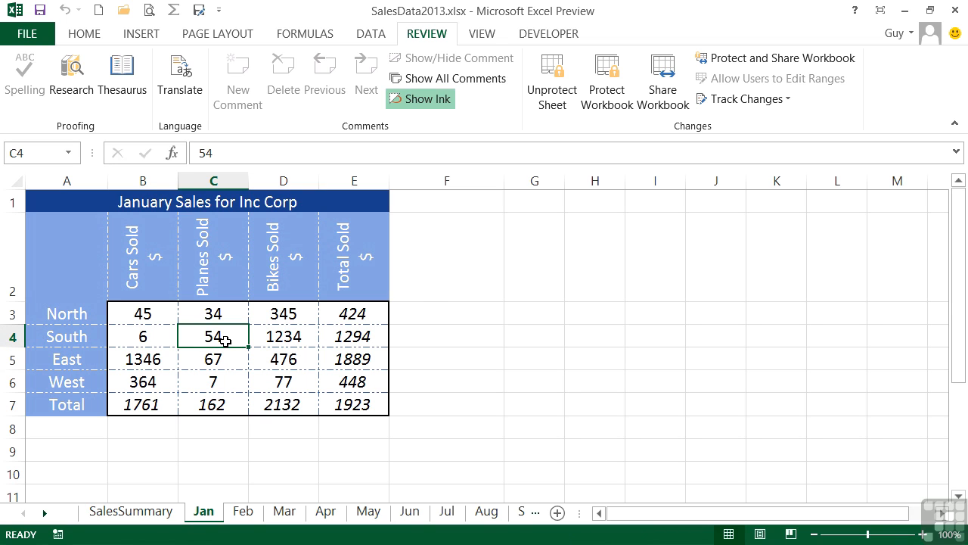
double_click(226, 341)
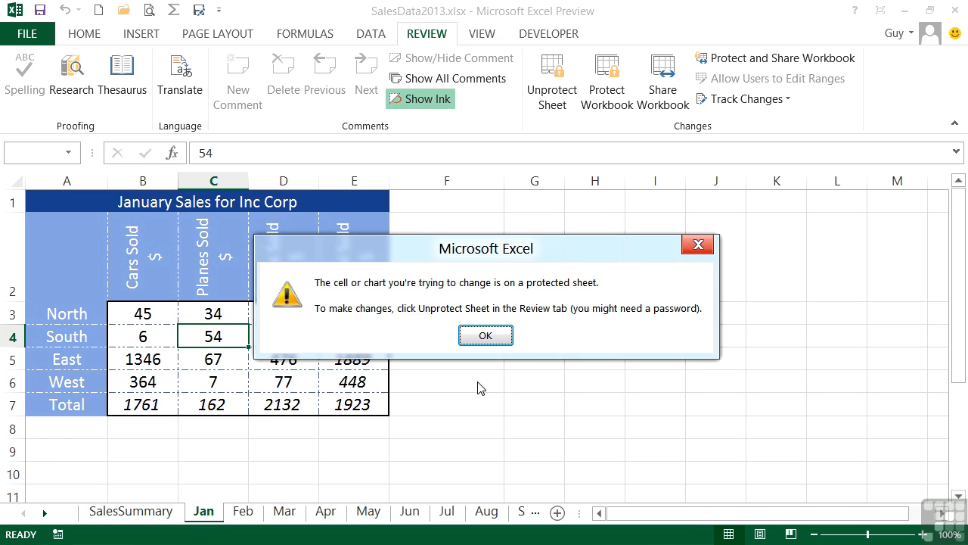
left_click(494, 338)
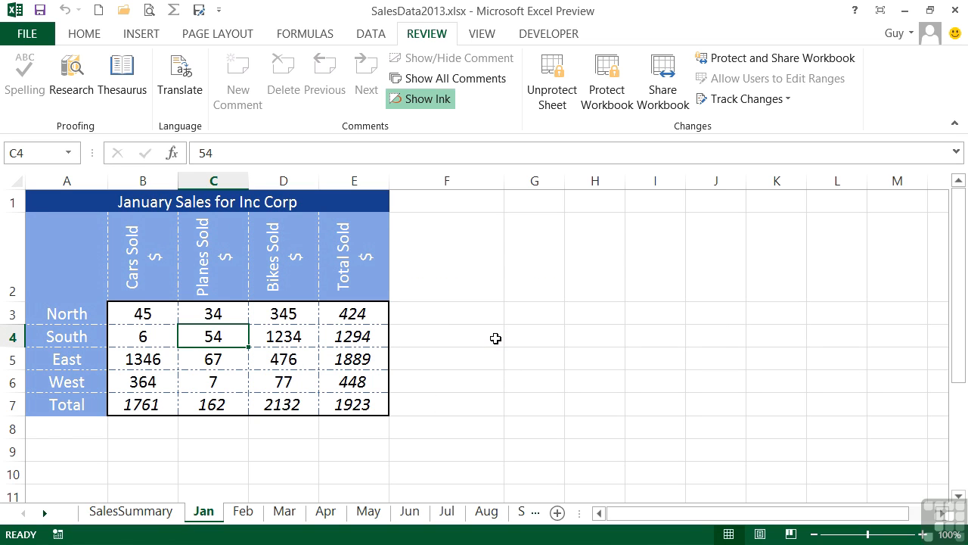
Insert a blank column D before Bikes Sold on the protected Jan sheet.
left_click_drag(240, 336, 314, 403)
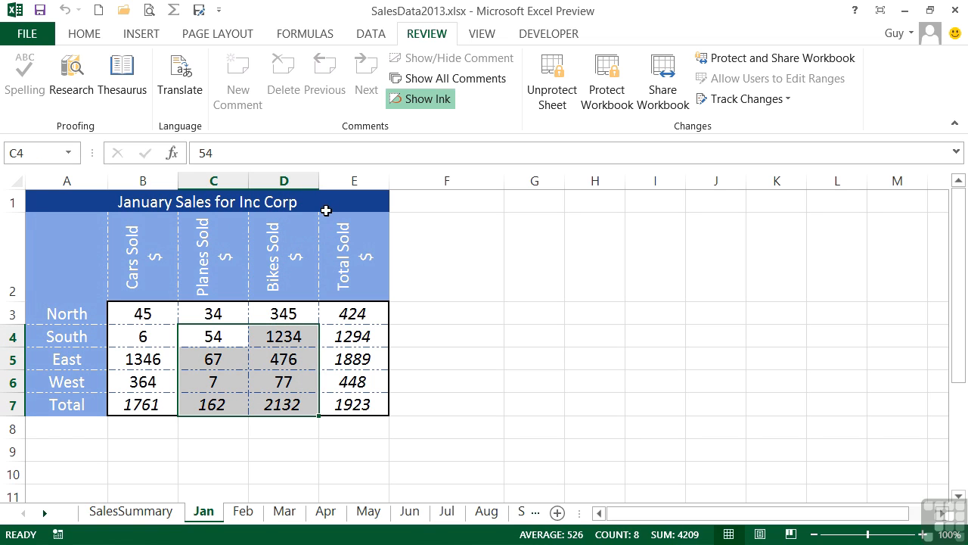
left_click(299, 188)
right_click(315, 190)
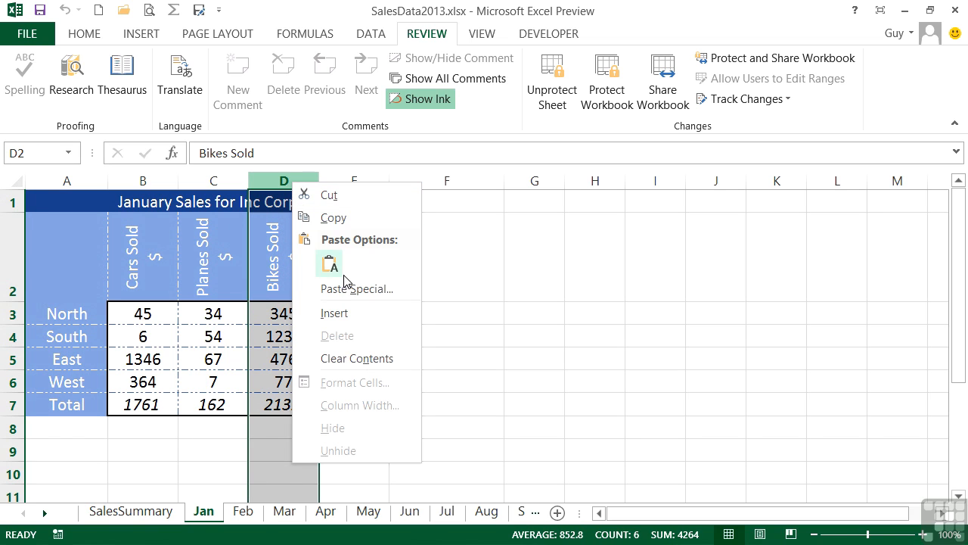
left_click(350, 317)
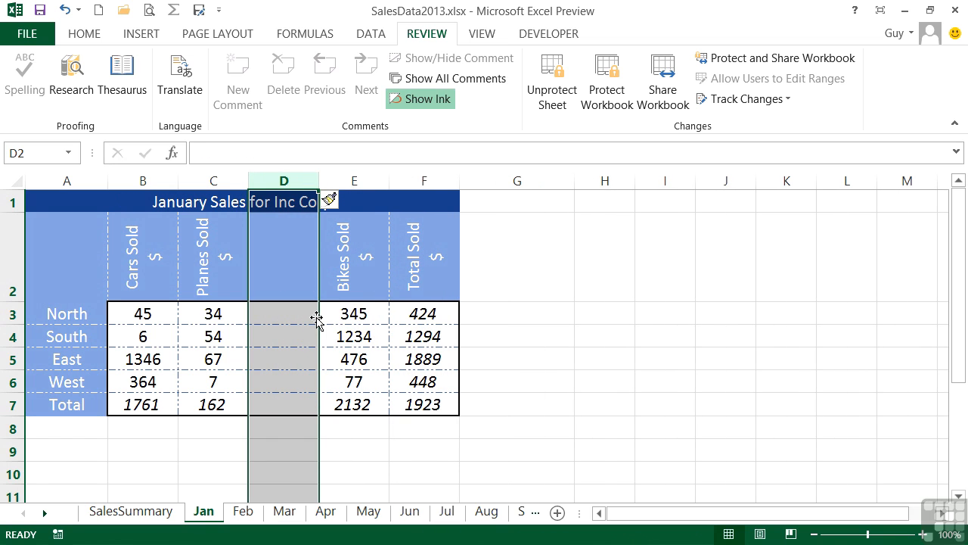
Verify that row 5 can't be inserted and column D can't be deleted.
left_click(13, 360)
right_click(13, 360)
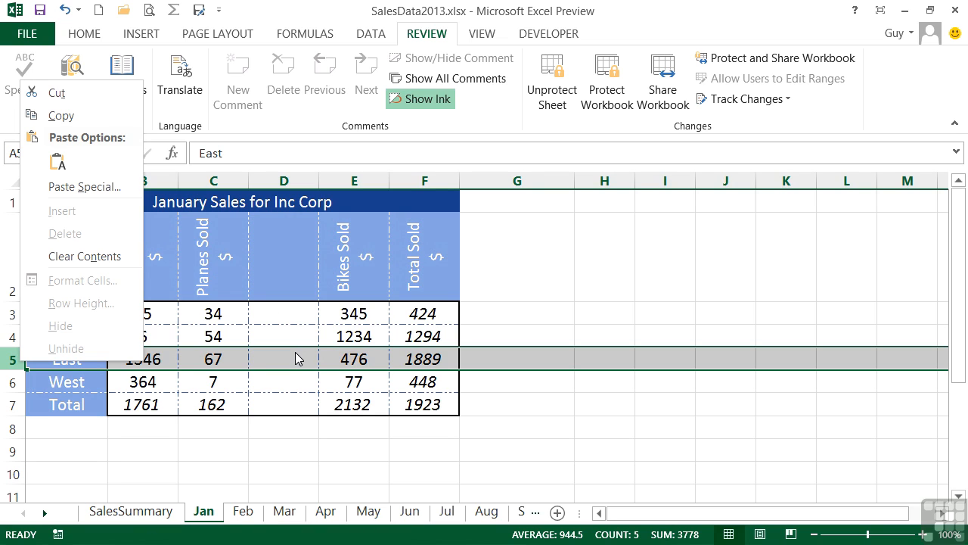
left_click(283, 184)
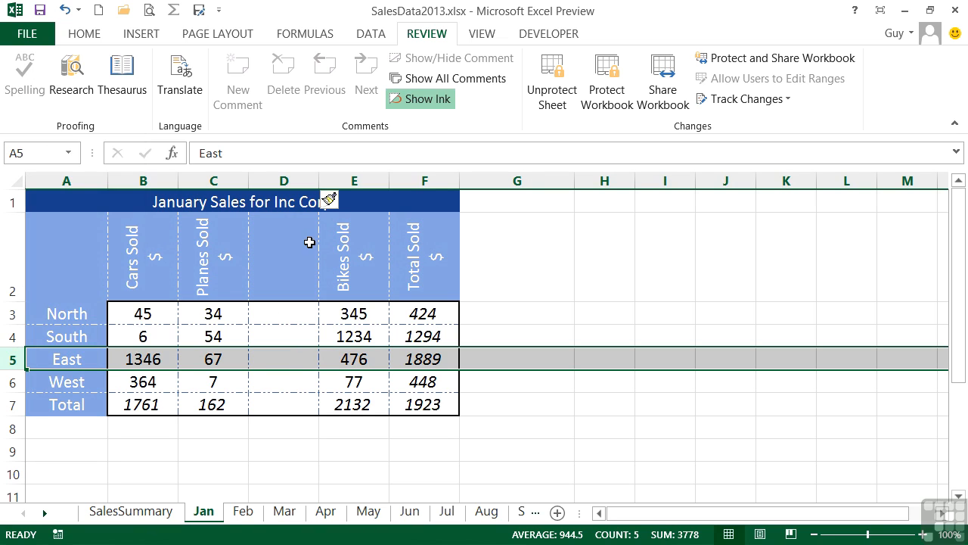
left_click(283, 184)
right_click(285, 185)
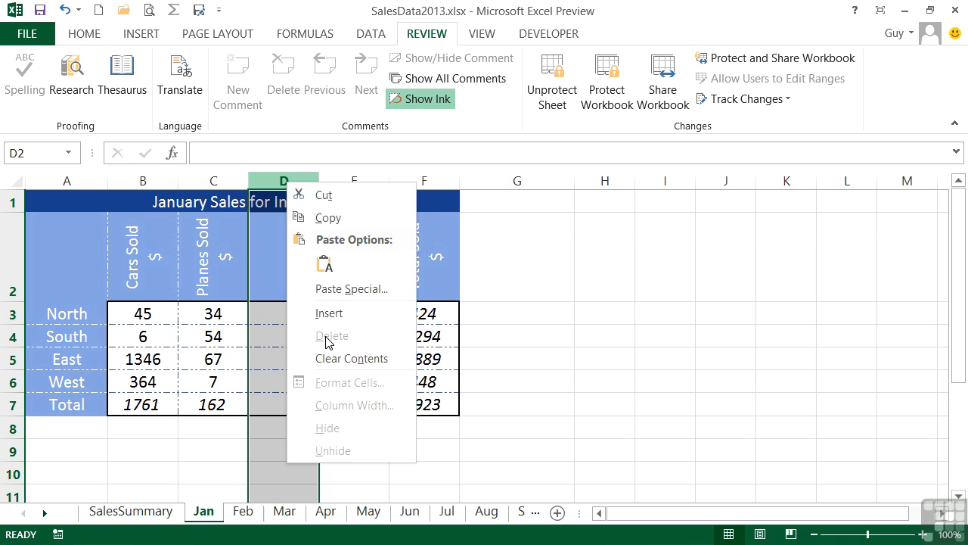
left_click(263, 314)
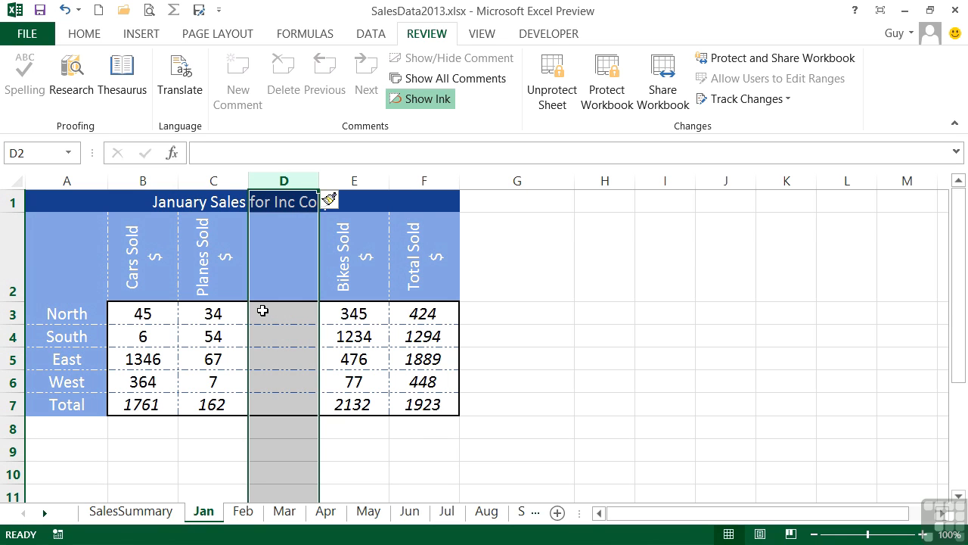
Unprotect the Jan sheet and delete the empty column D.
left_click(558, 94)
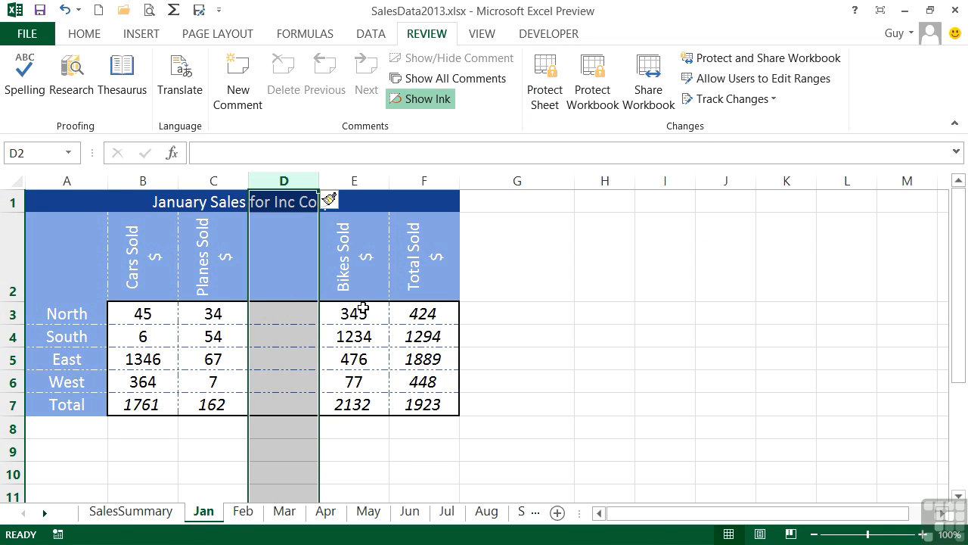
right_click(273, 180)
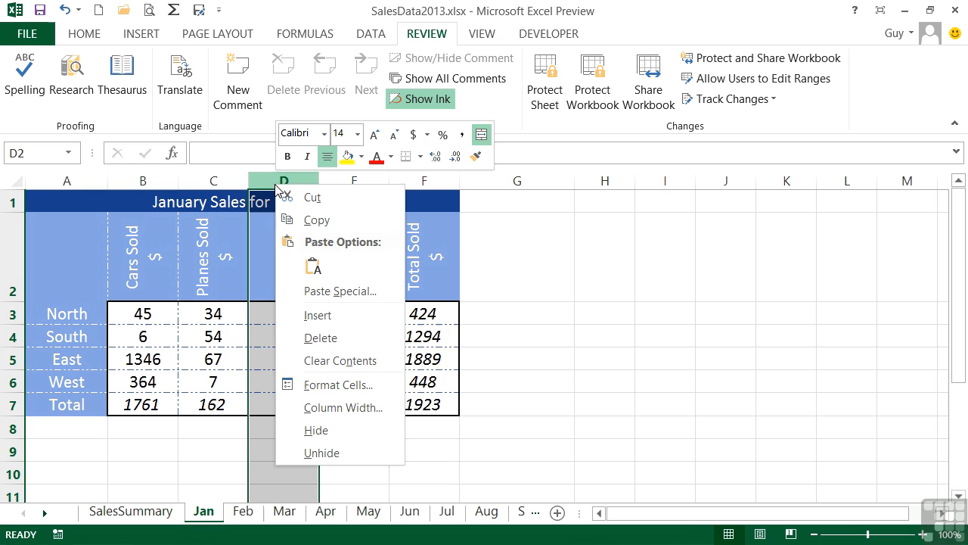
left_click(322, 345)
left_click(304, 316)
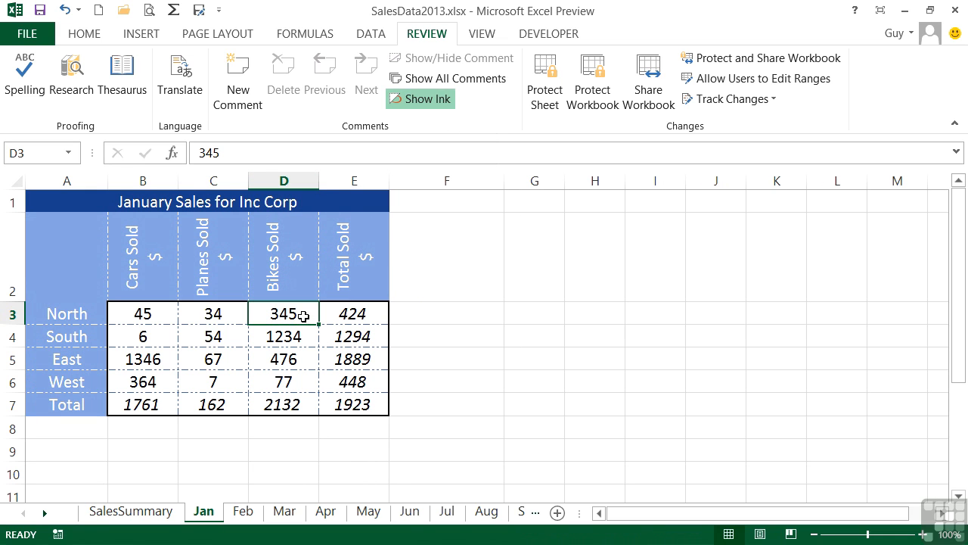
Re-protect the Jan sheet with a password, with Insert columns no longer allowed.
left_click(547, 82)
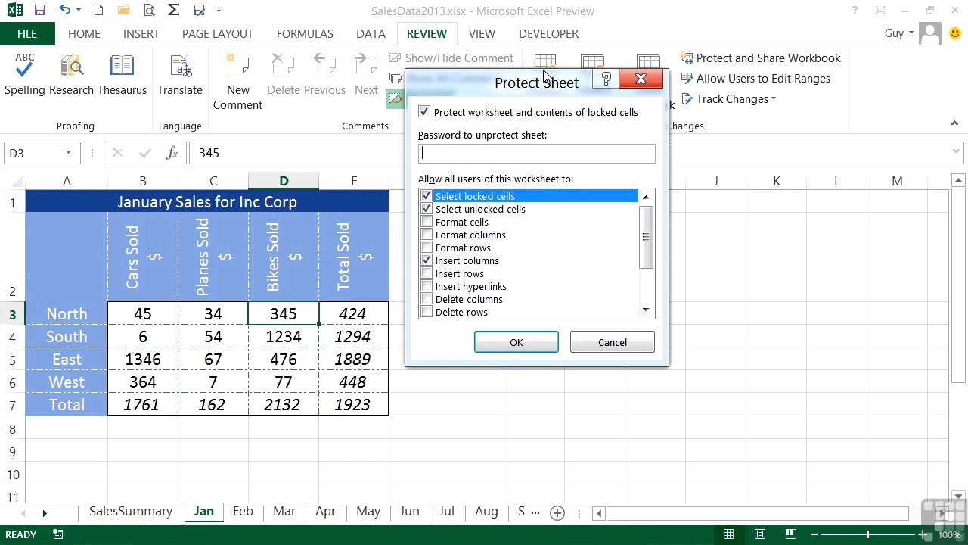
left_click(428, 260)
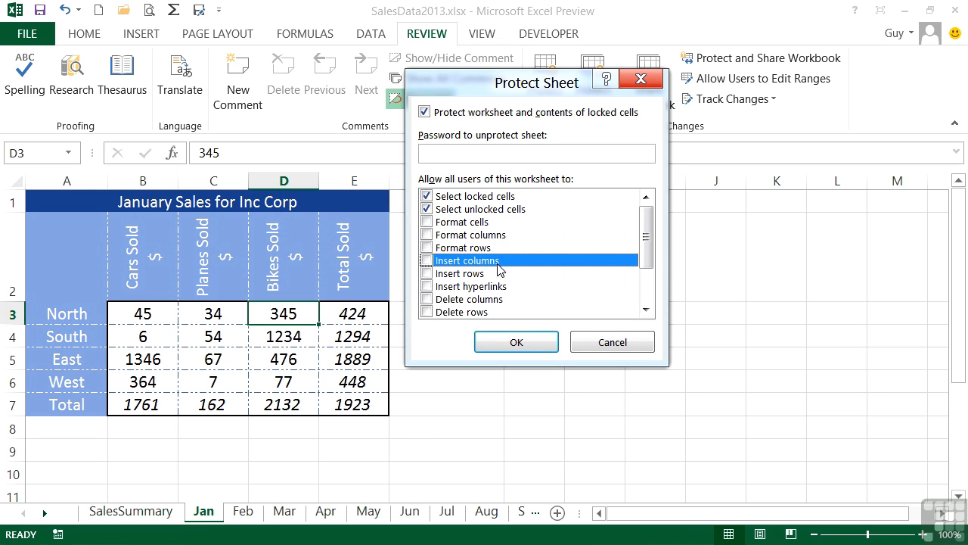
left_click(446, 150)
type("abc")
left_click(534, 346)
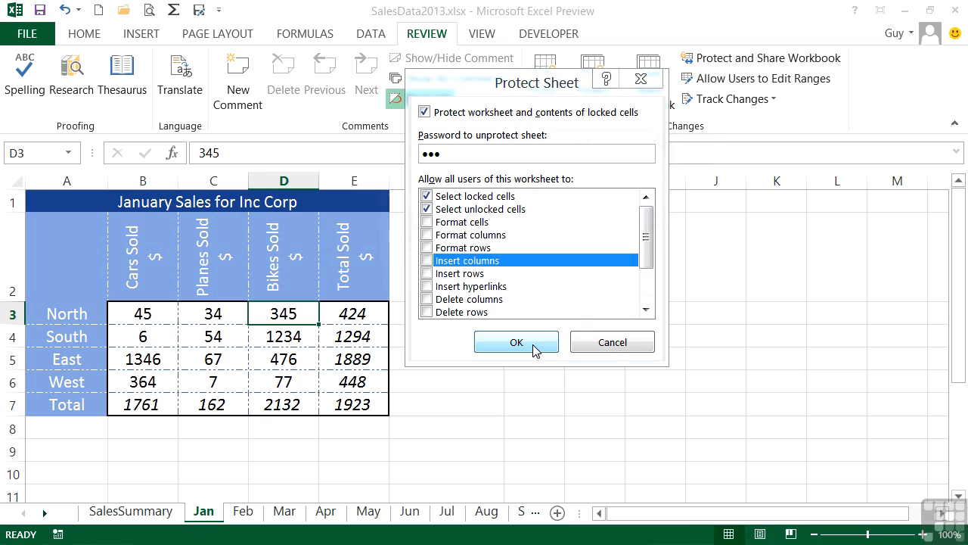
Confirm the password, then verify deleting the D4:E6 figures is blocked.
type("abc")
left_click(556, 283)
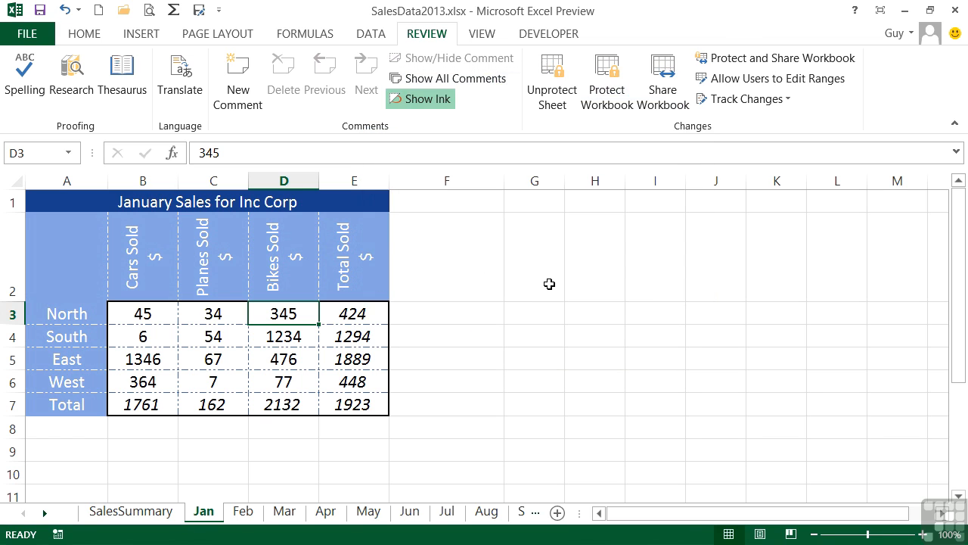
left_click_drag(297, 330, 331, 370)
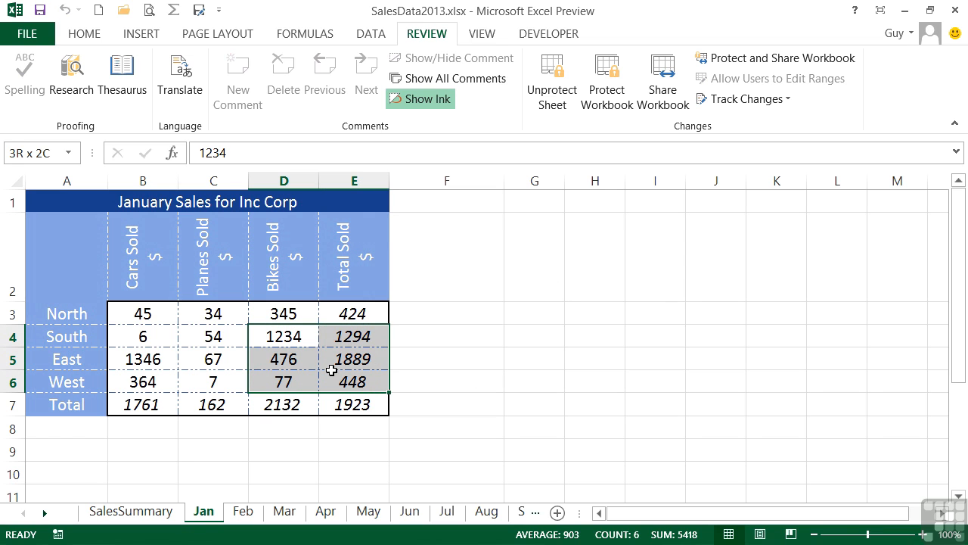
key("Delete")
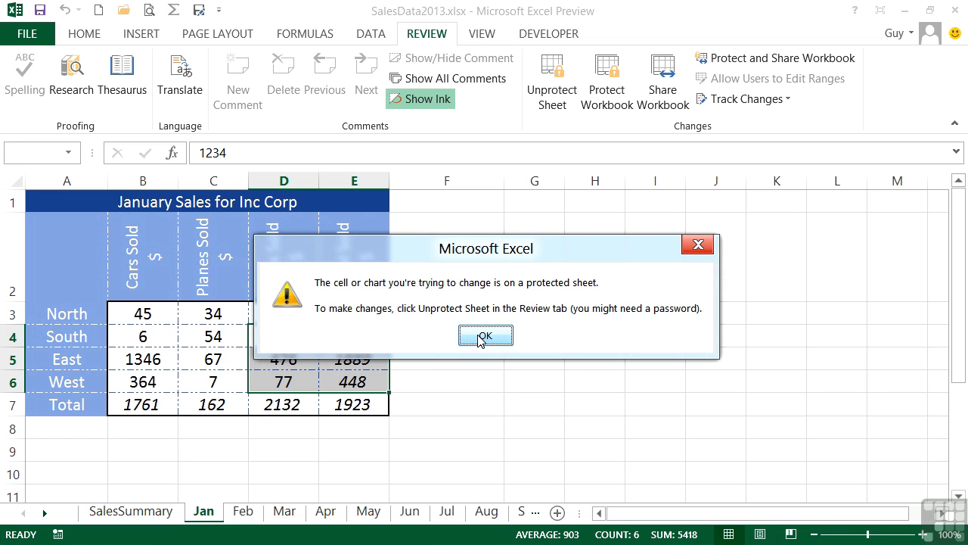
left_click(480, 338)
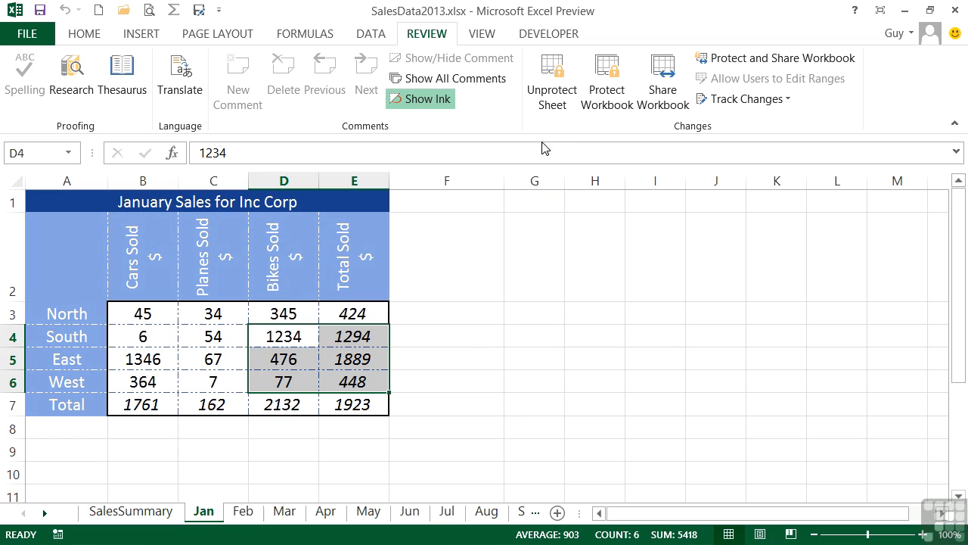
Attempt to unprotect the Jan sheet with a wrong password and dismiss the error.
left_click(553, 82)
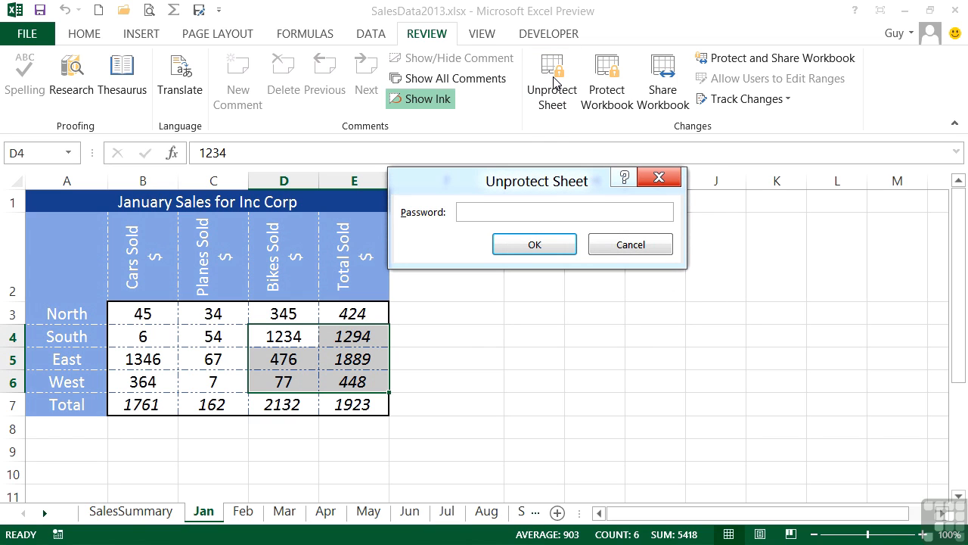
type("abcd")
left_click(531, 243)
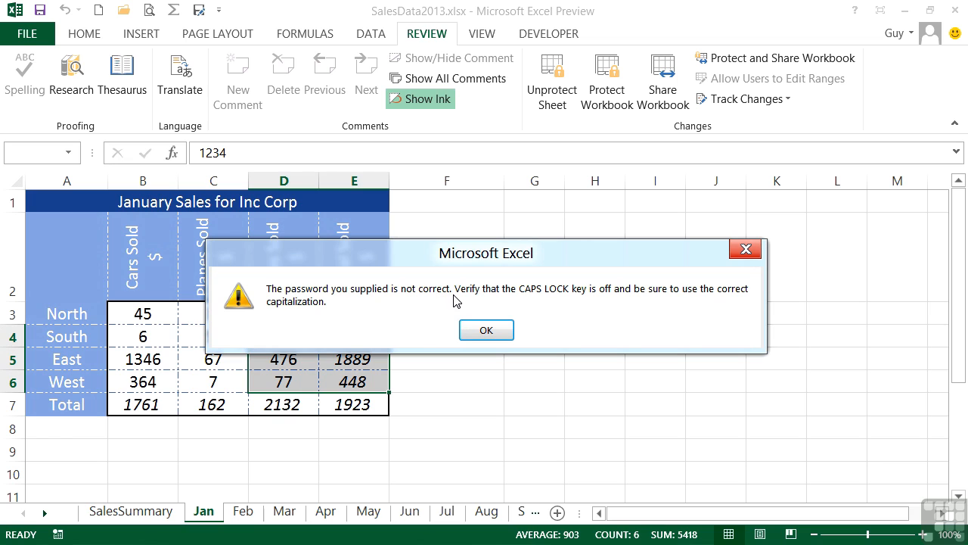
left_click(486, 330)
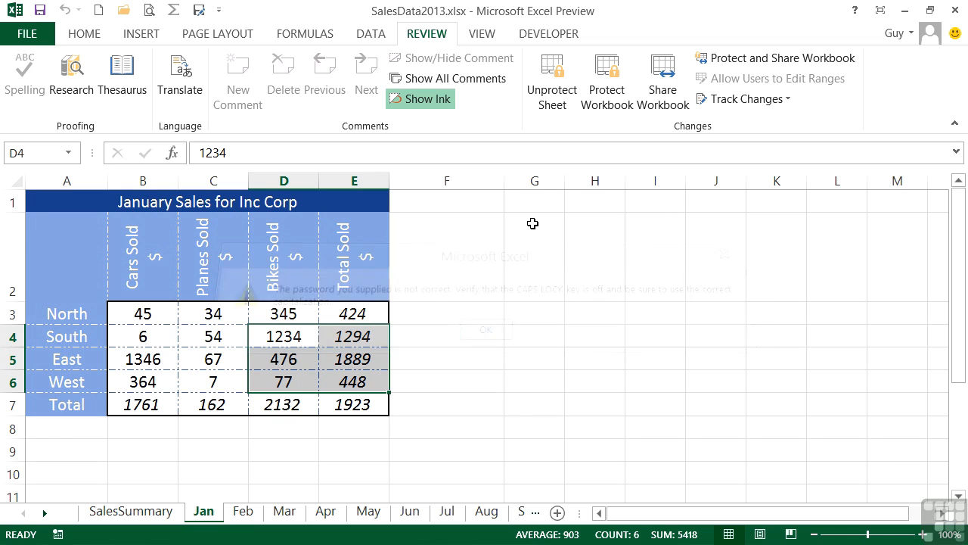
Unprotect the Jan sheet using the correct password.
left_click(553, 97)
type("abc")
left_click(535, 244)
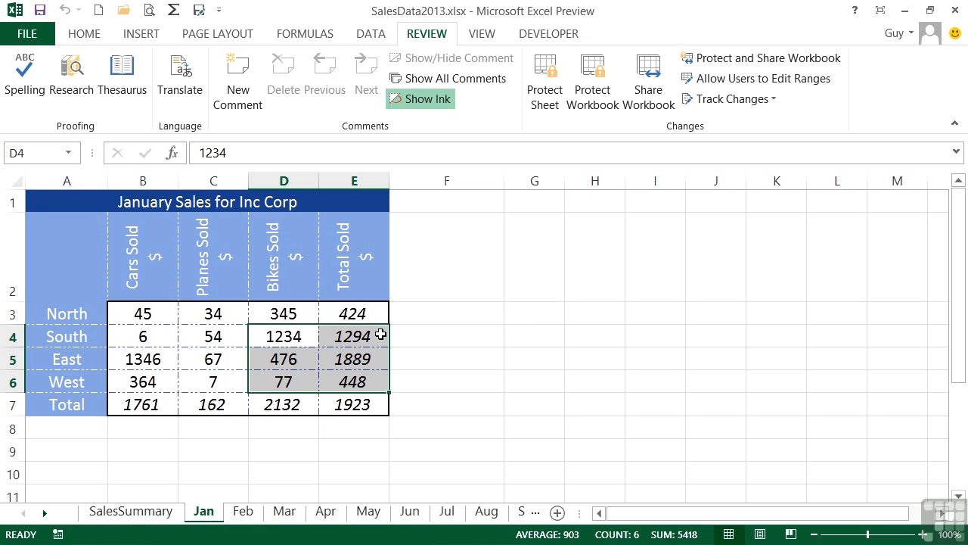
Protect the Feb and Mar sheets without a password.
left_click(244, 512)
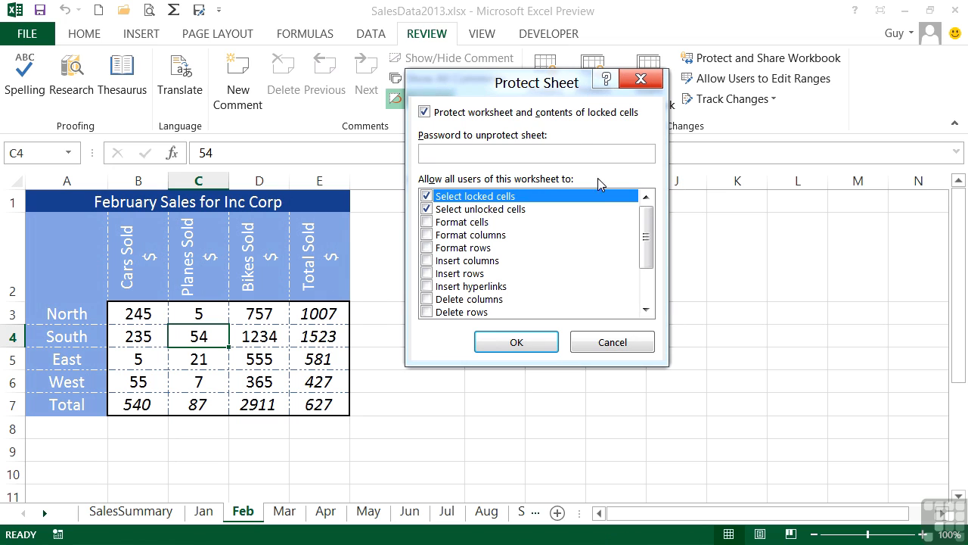
left_click(552, 343)
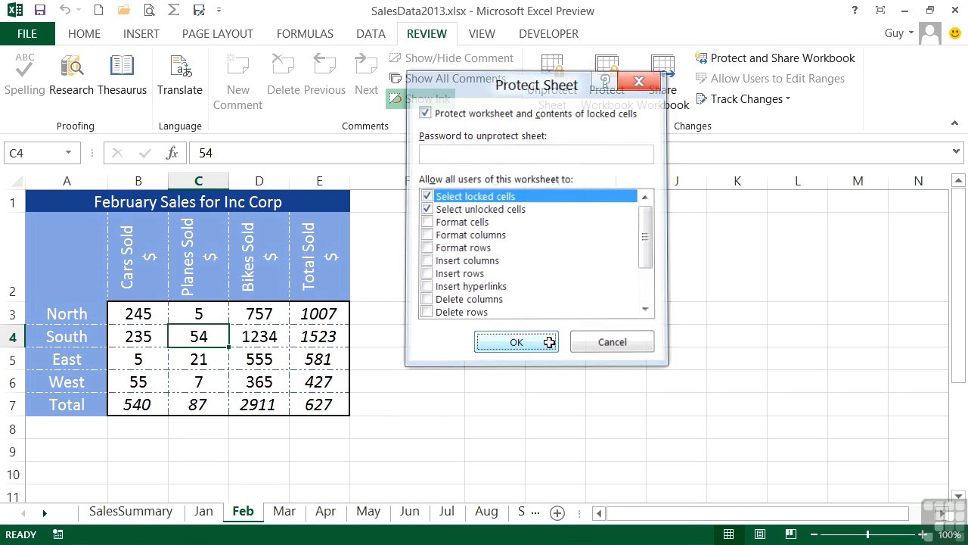
left_click(286, 511)
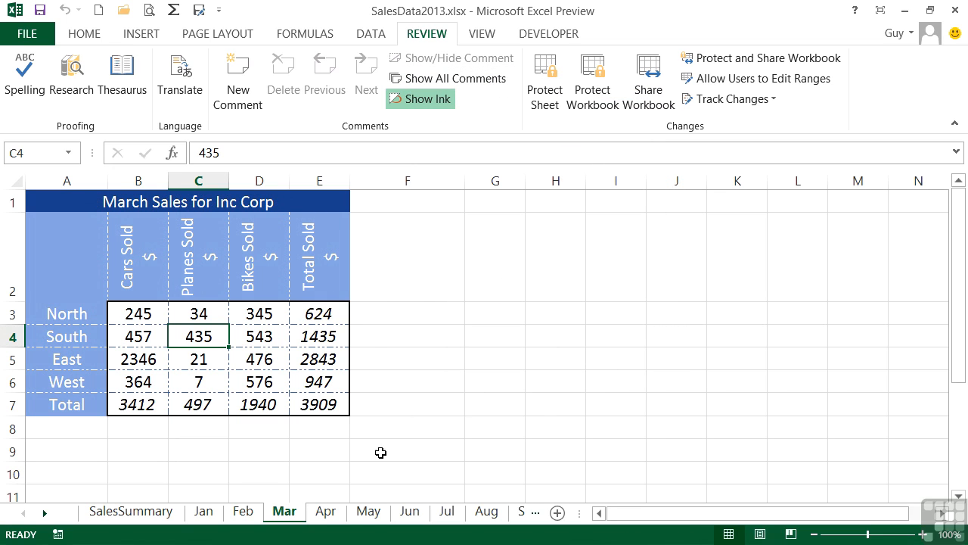
left_click(547, 99)
left_click(519, 341)
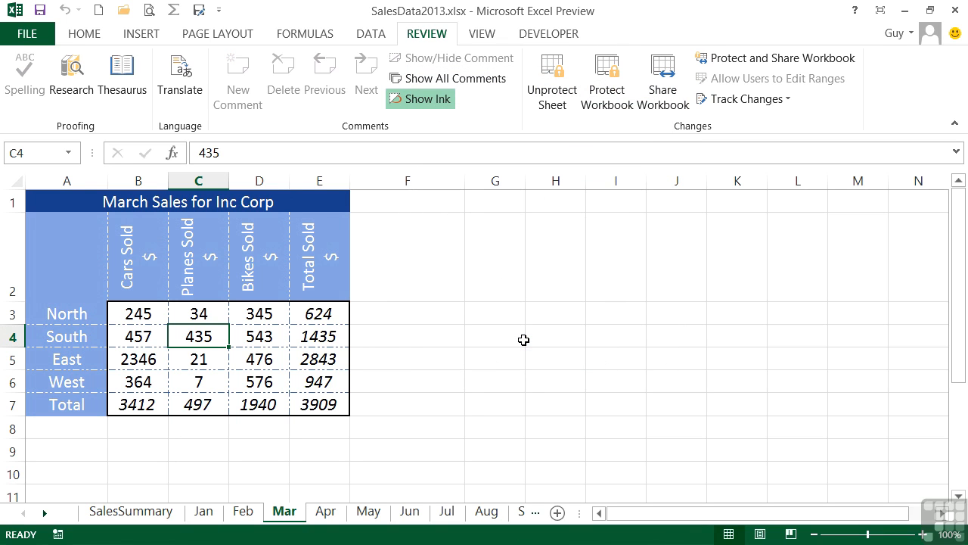
Unprotect Mar, checking Home formatting commands are disabled before and enabled after.
left_click(97, 34)
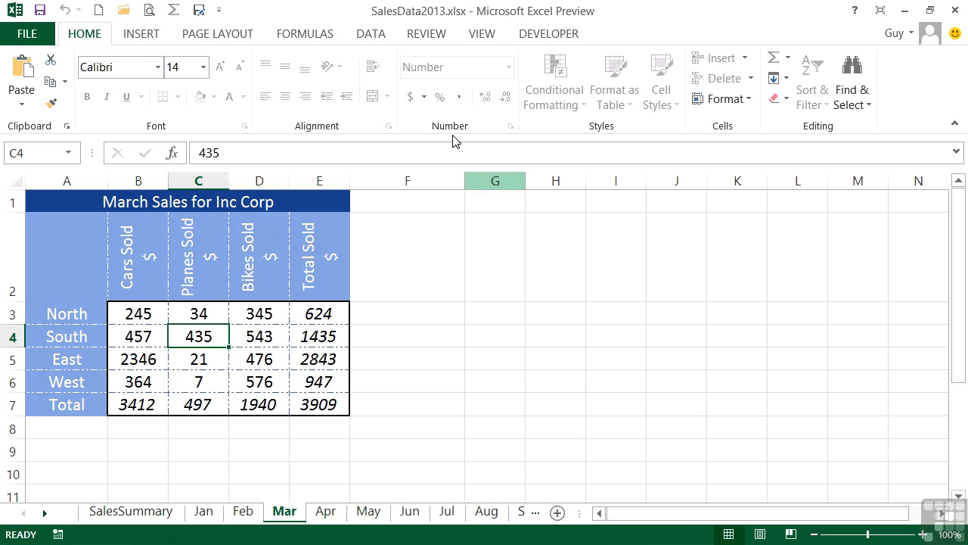
left_click(425, 36)
left_click(552, 97)
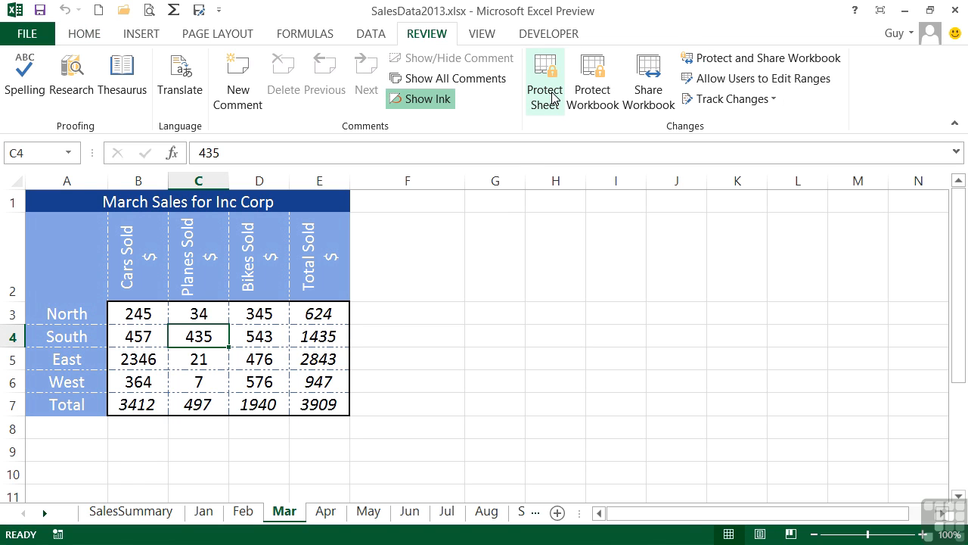
left_click(89, 35)
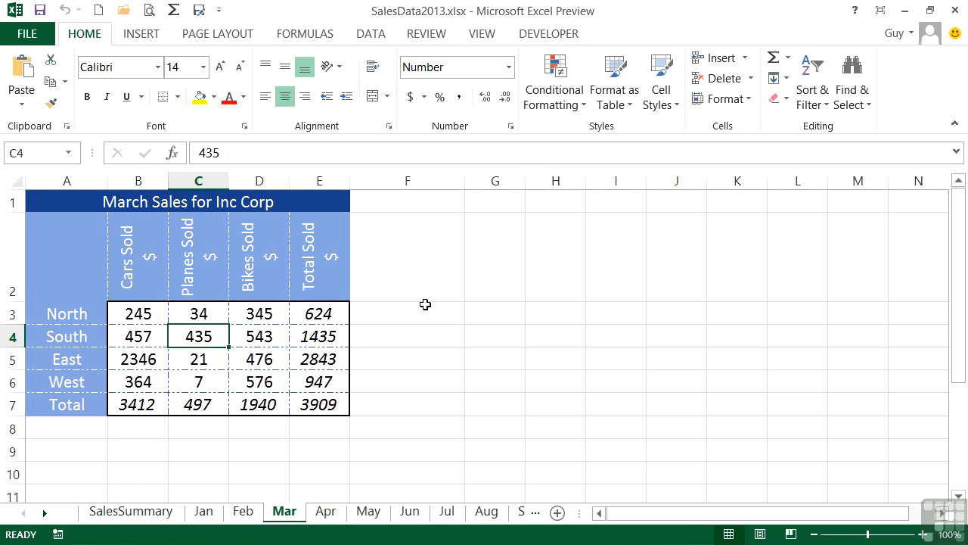